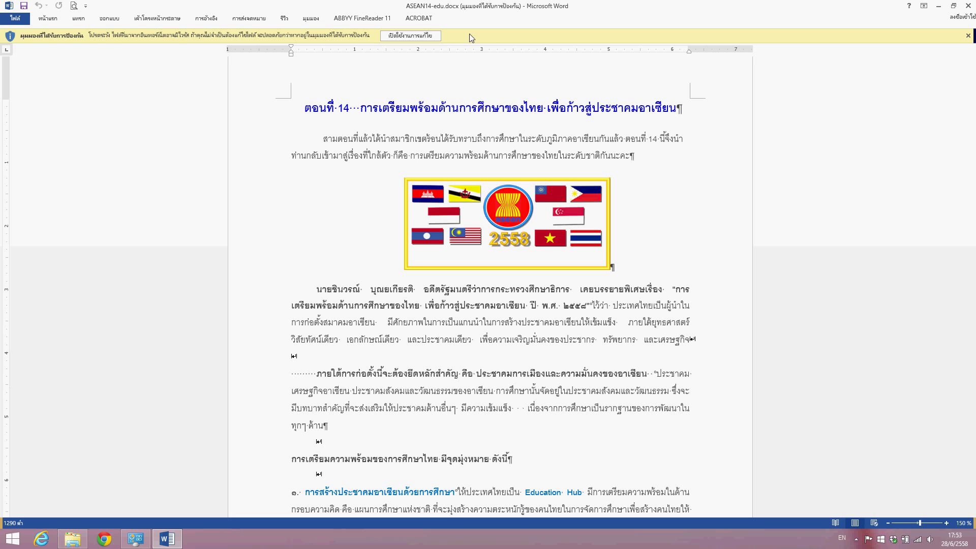
Step: Close Word and reopen ASEAN14-edu.docx from Downloads\Documents, which opens again in Protected View
left_click(967, 7)
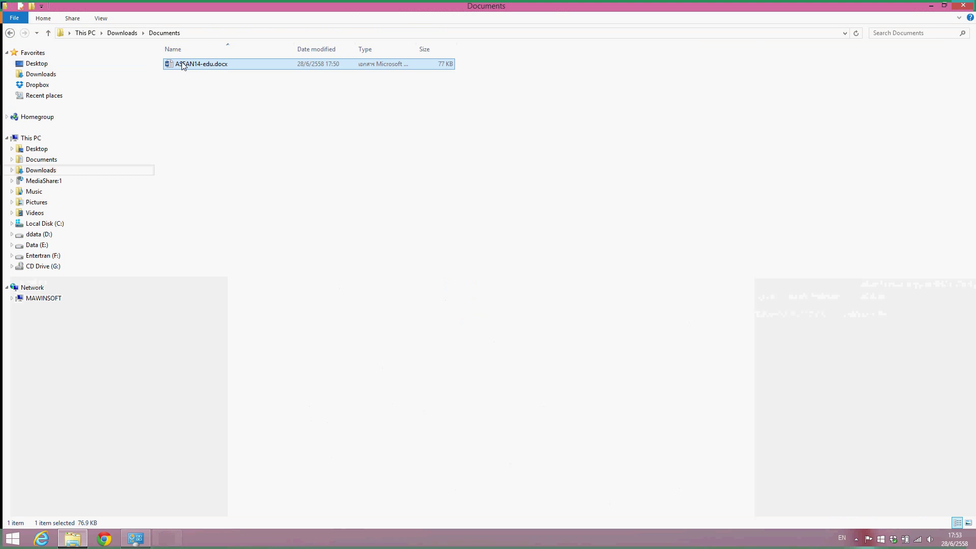
double_click(183, 64)
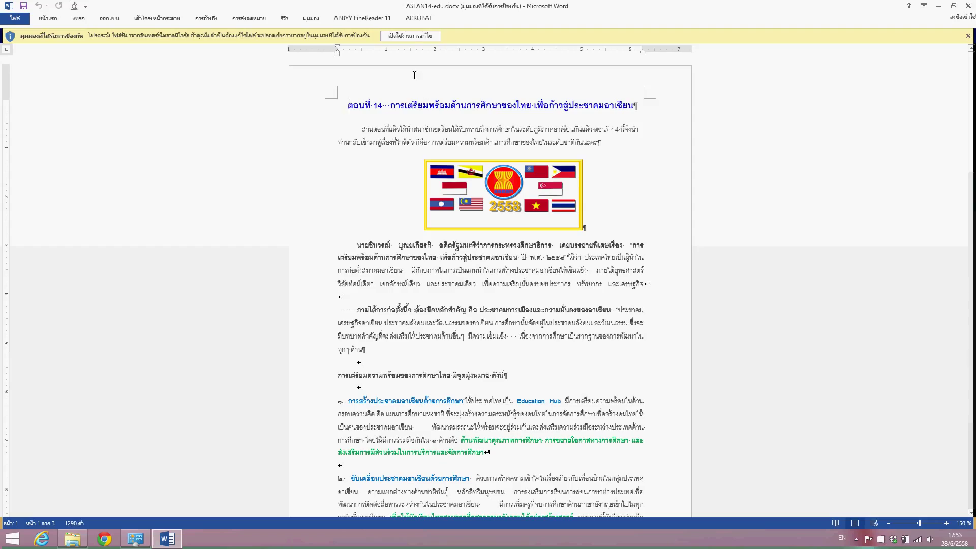
Step: Enable editing on ASEAN14-edu.docx and bring up its Info page in the File backstage
left_click(420, 35)
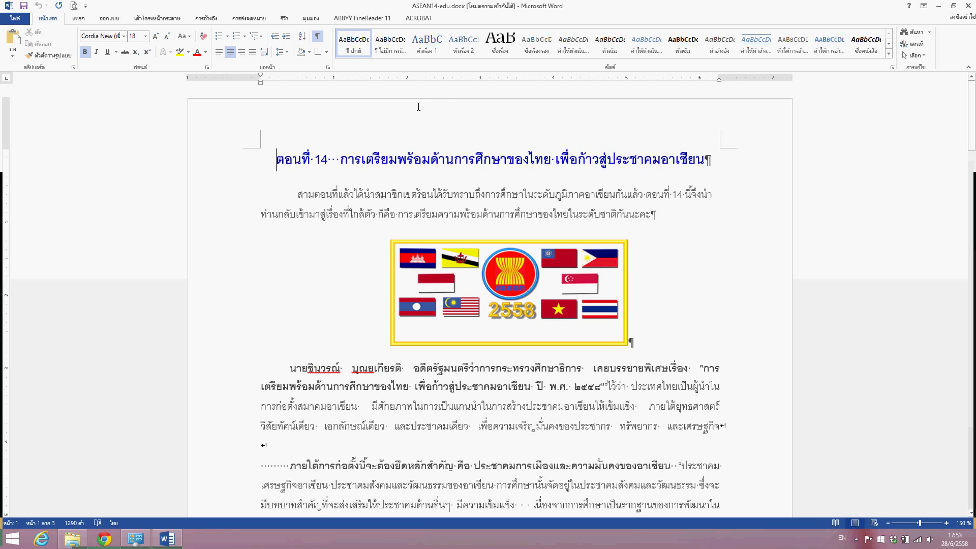
left_click(22, 22)
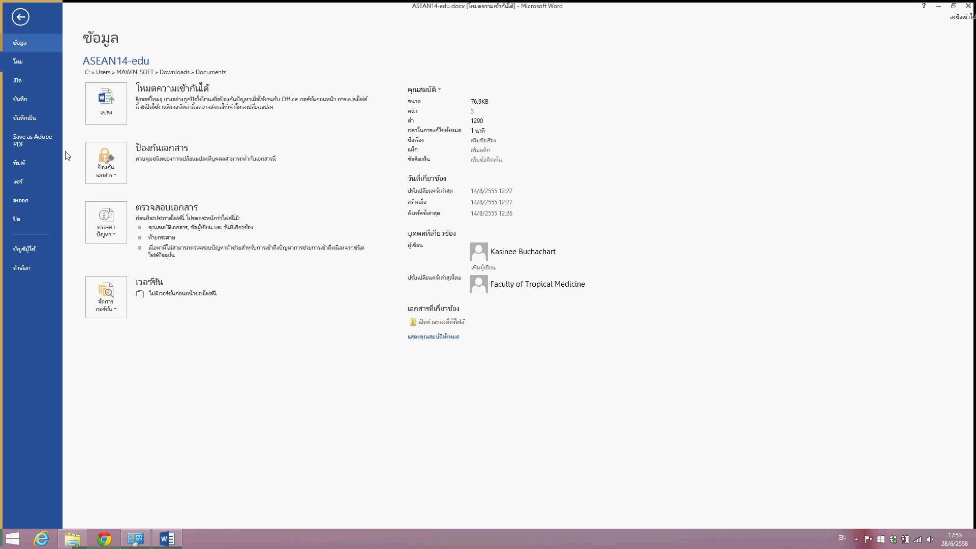
Step: Open Word Options from the backstage and go to its Trust Center page
left_click(46, 268)
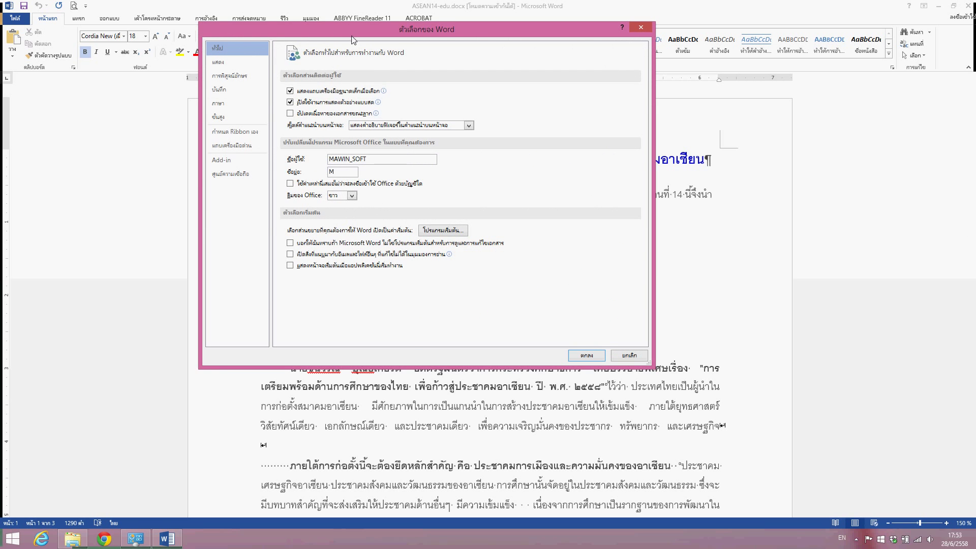
left_click_drag(356, 31, 374, 99)
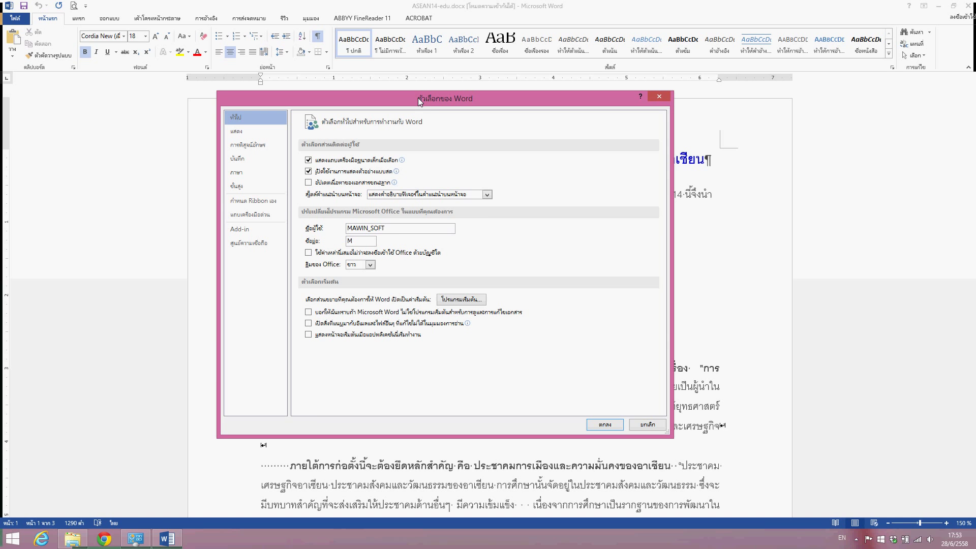
left_click(257, 246)
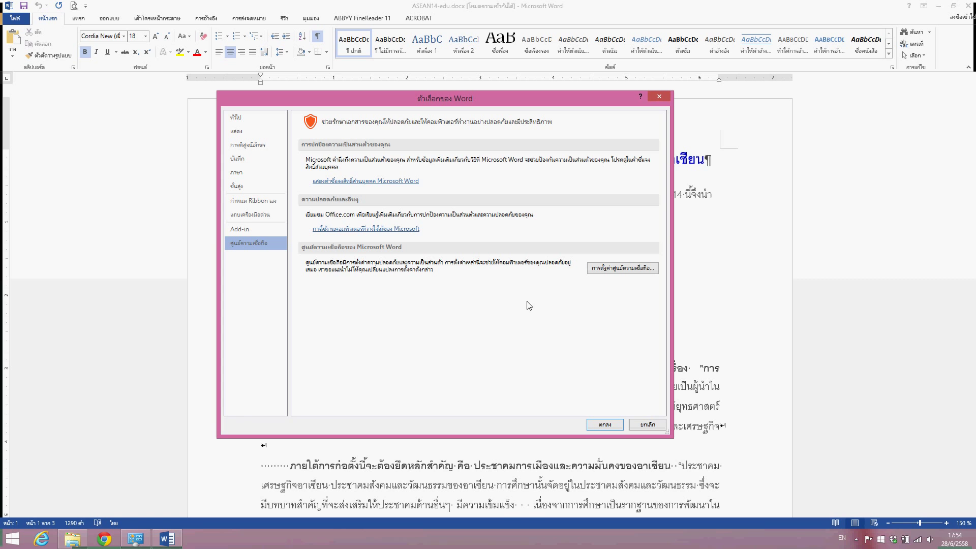
Step: Open Trust Center Settings and display its Protected View page
left_click(617, 273)
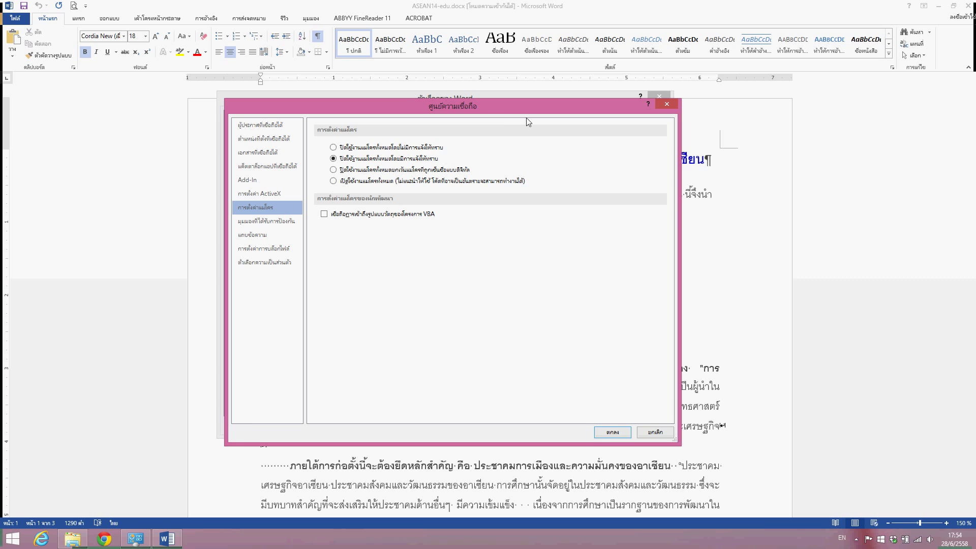
left_click_drag(526, 121, 565, 121)
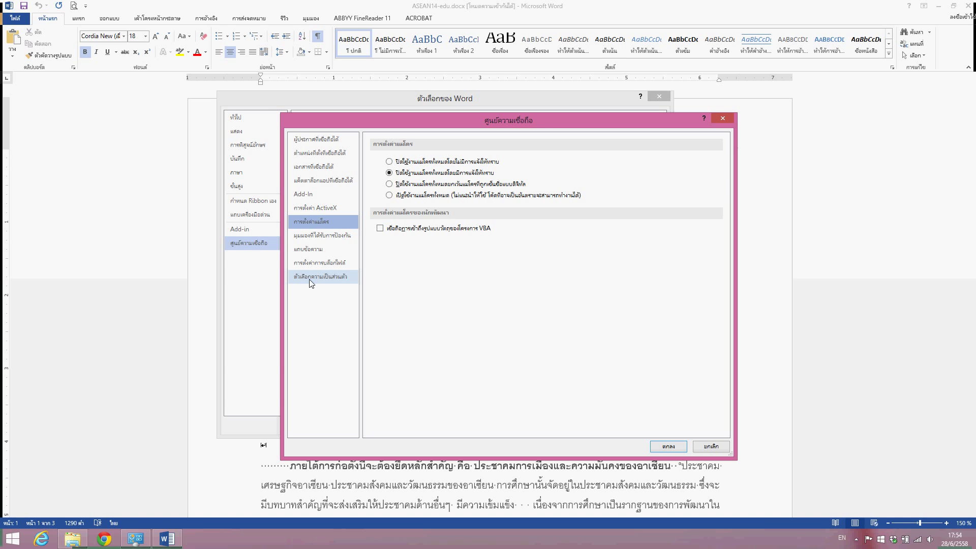
left_click(326, 239)
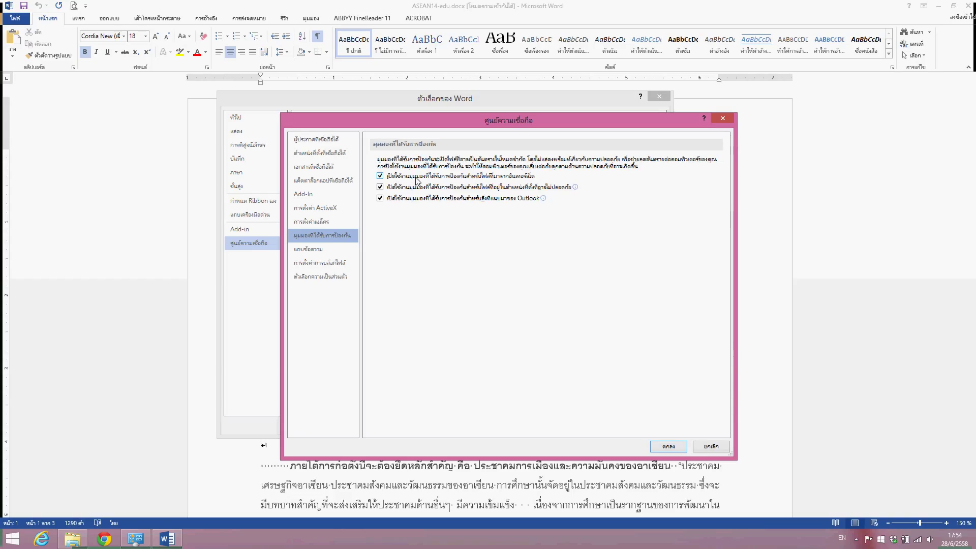
Step: Uncheck Protected View for internet files, unsafe locations and Outlook attachments, then confirm both dialogs
left_click(380, 177)
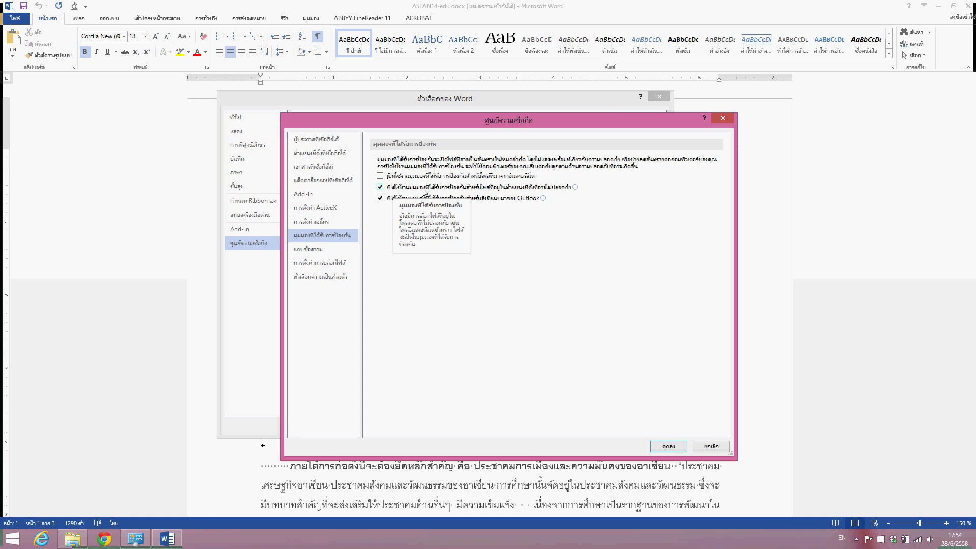
left_click(380, 188)
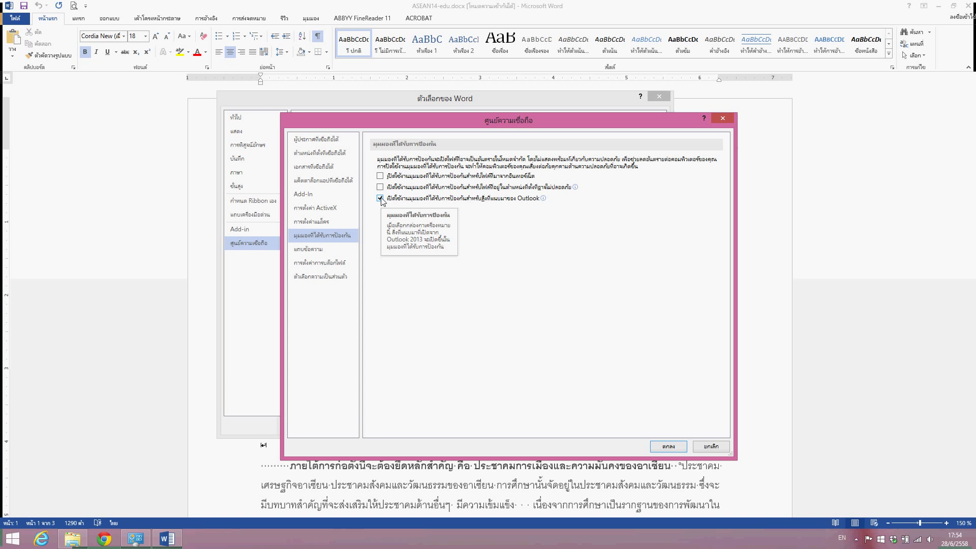
left_click(380, 198)
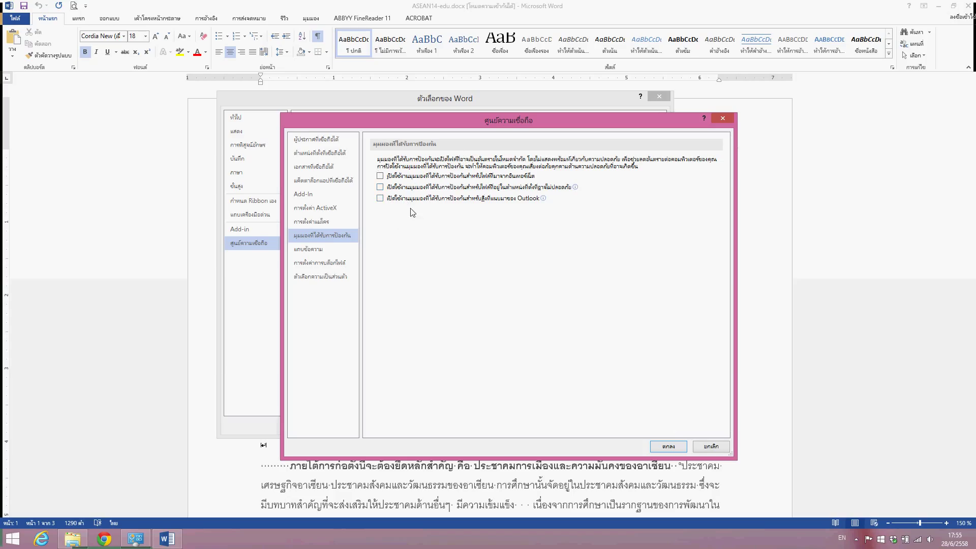
left_click(676, 448)
left_click(607, 423)
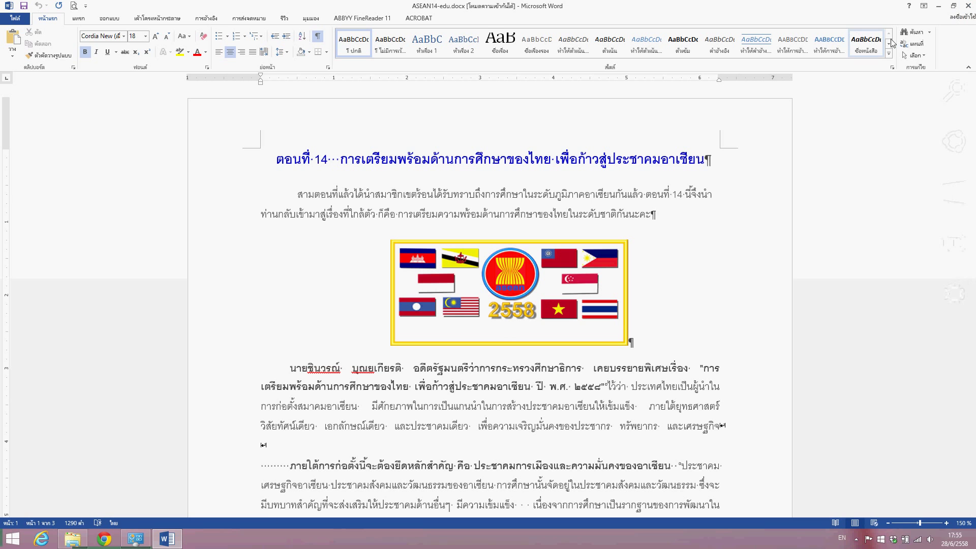
Step: Close Word and reopen ASEAN14-edu.docx from File Explorer so it opens directly editable
left_click(967, 6)
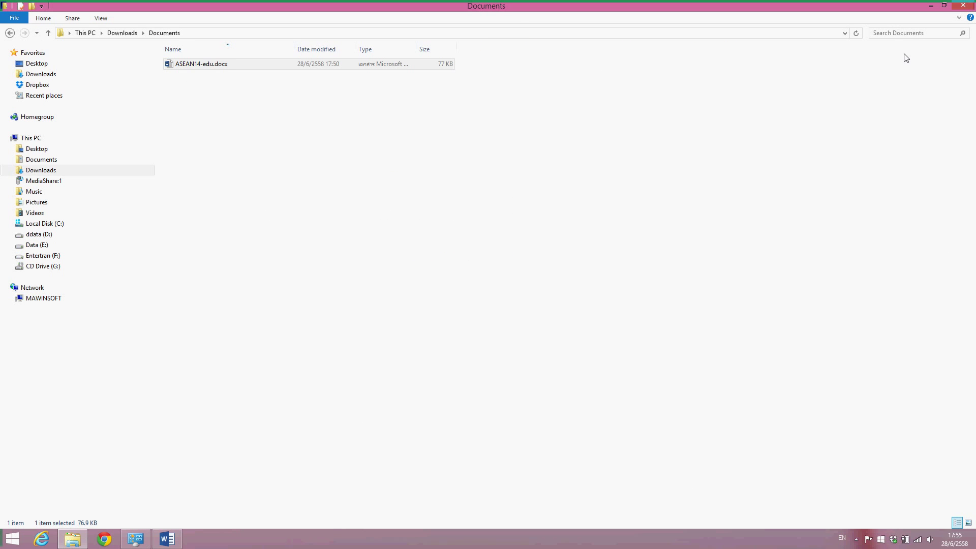
left_click(168, 538)
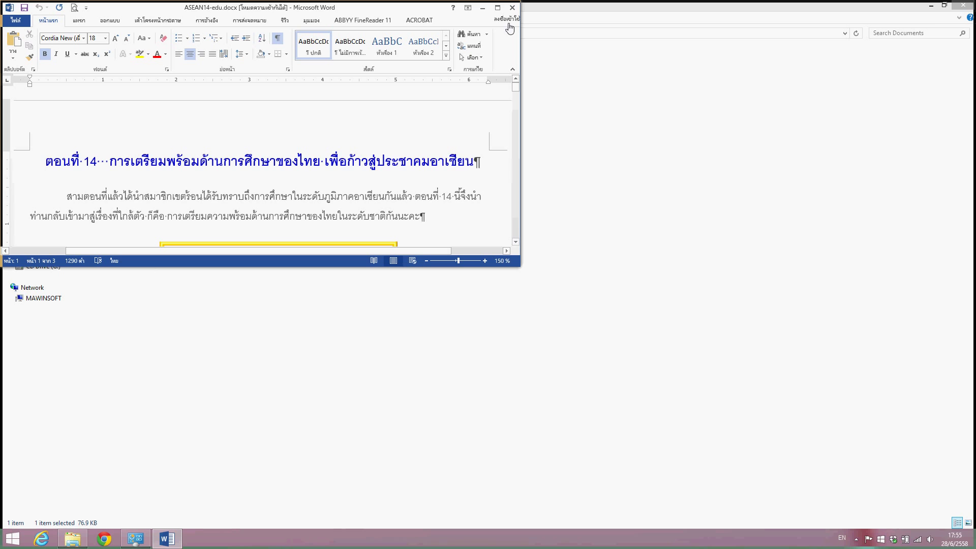
left_click(498, 7)
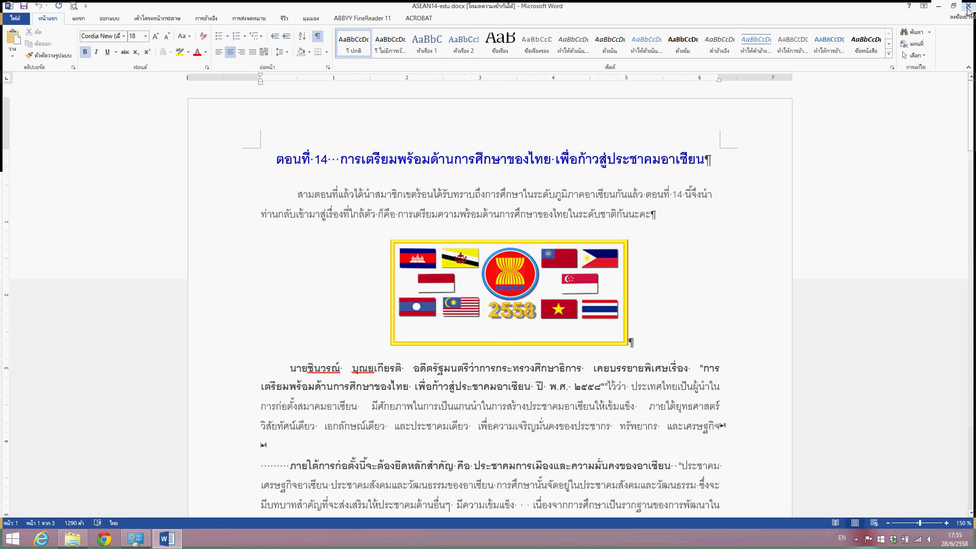
left_click(967, 7)
double_click(176, 69)
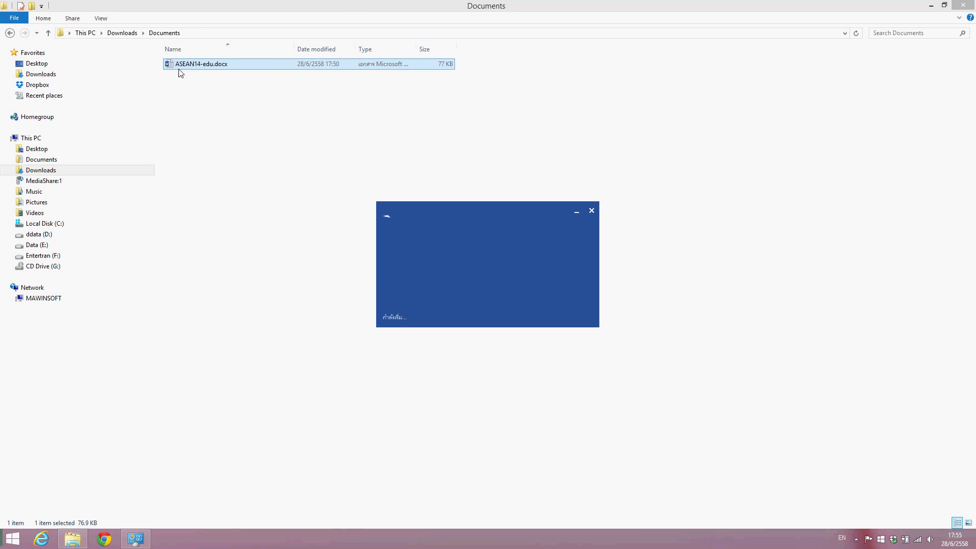